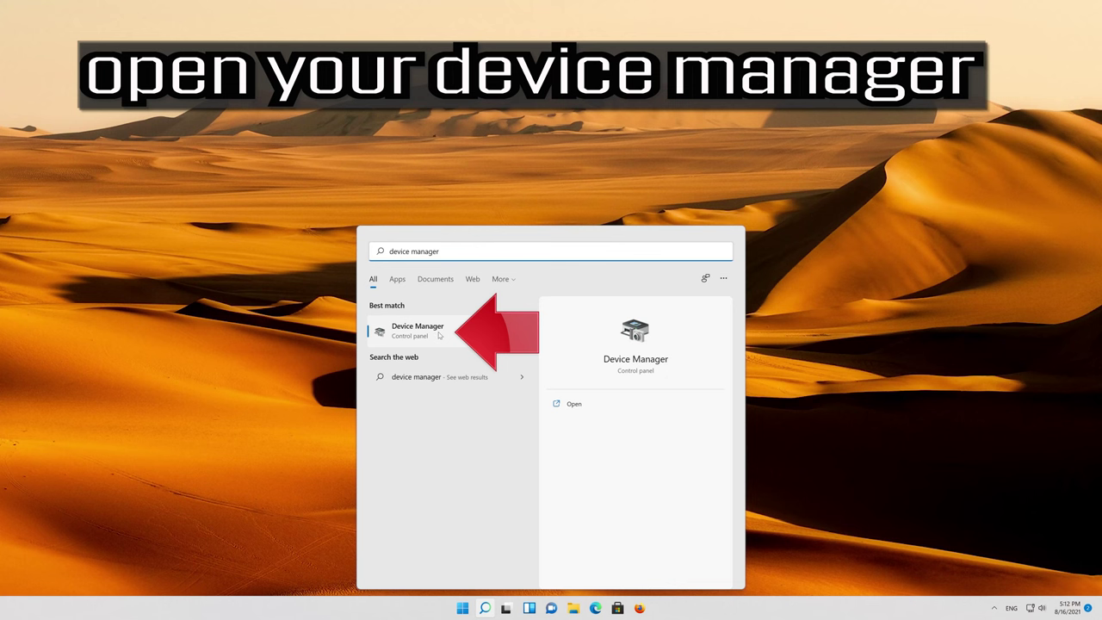
# Step: Open Device Manager and show the driver properties of the NVIDIA GeForce RTX 3080 Ti display adapter
pyautogui.click(439, 335)
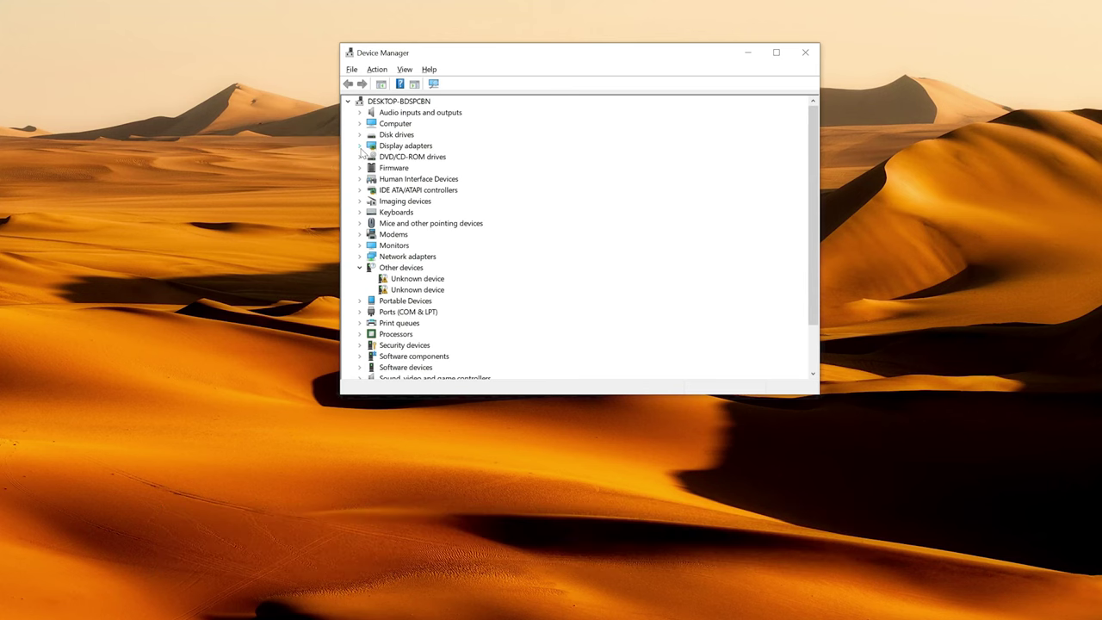
pyautogui.click(360, 146)
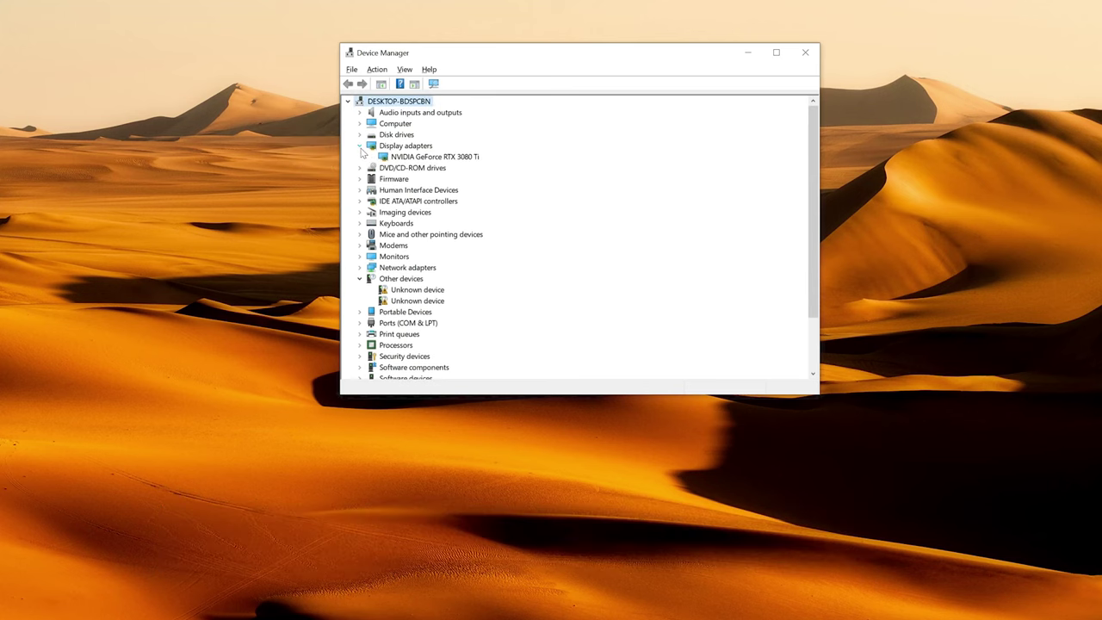
pyautogui.rightClick(460, 159)
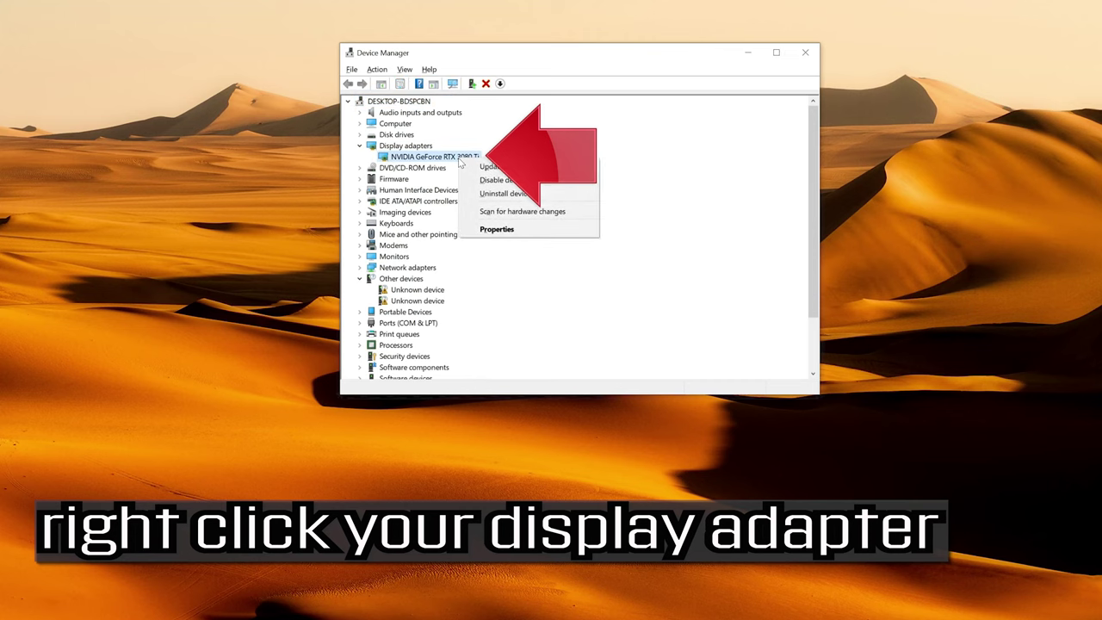
pyautogui.click(528, 231)
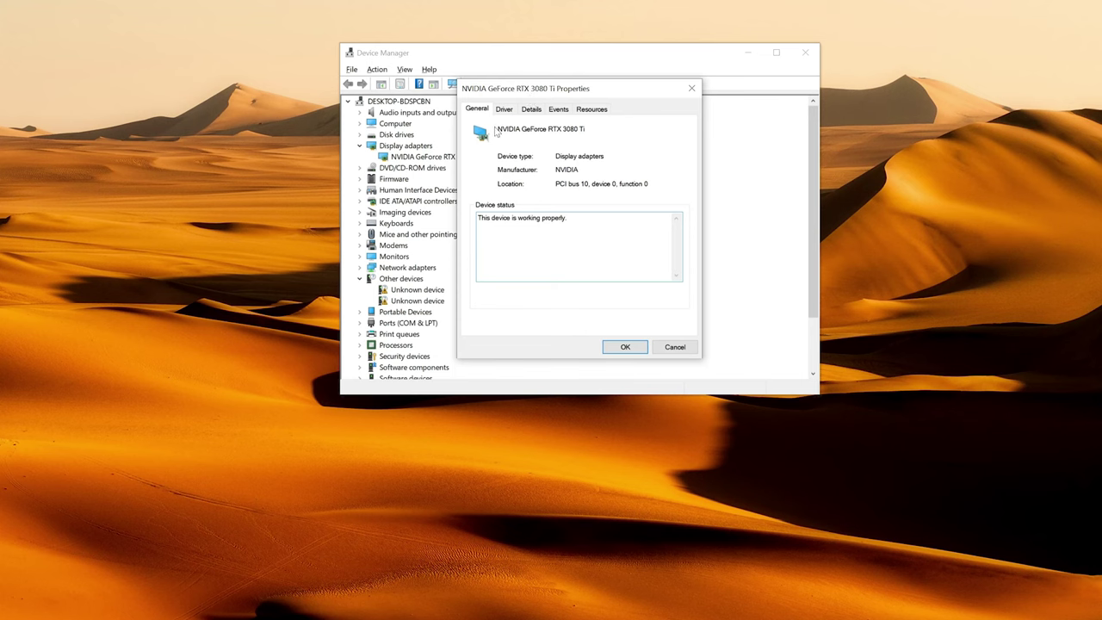
pyautogui.click(504, 110)
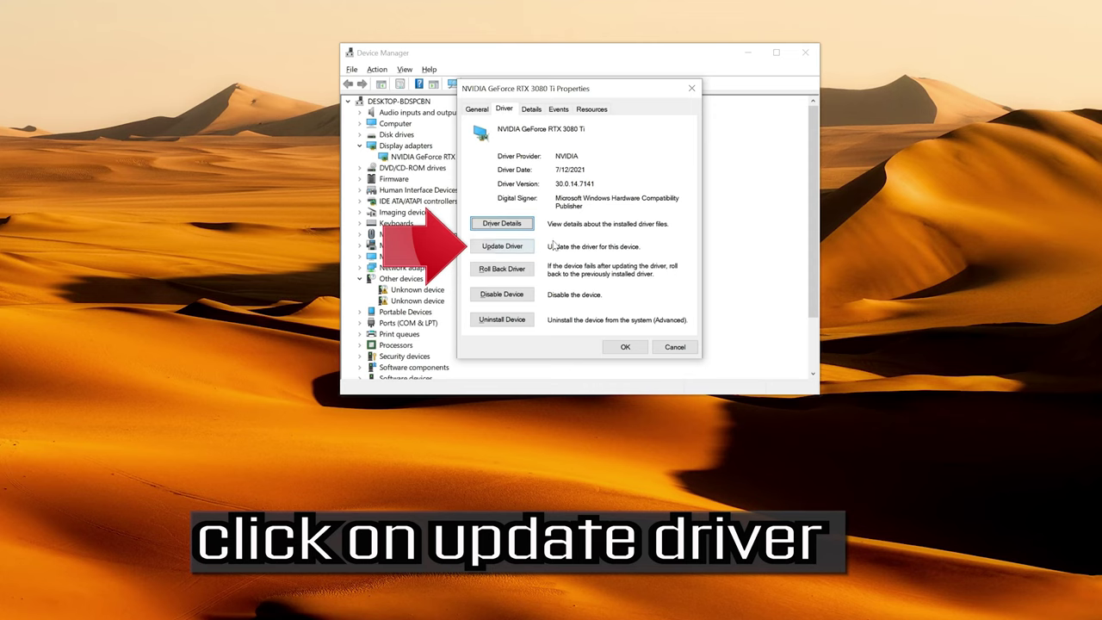
# Step: Search automatically for an updated driver for the display adapter, and close the update wizard, the device properties and Device Manager
pyautogui.click(501, 246)
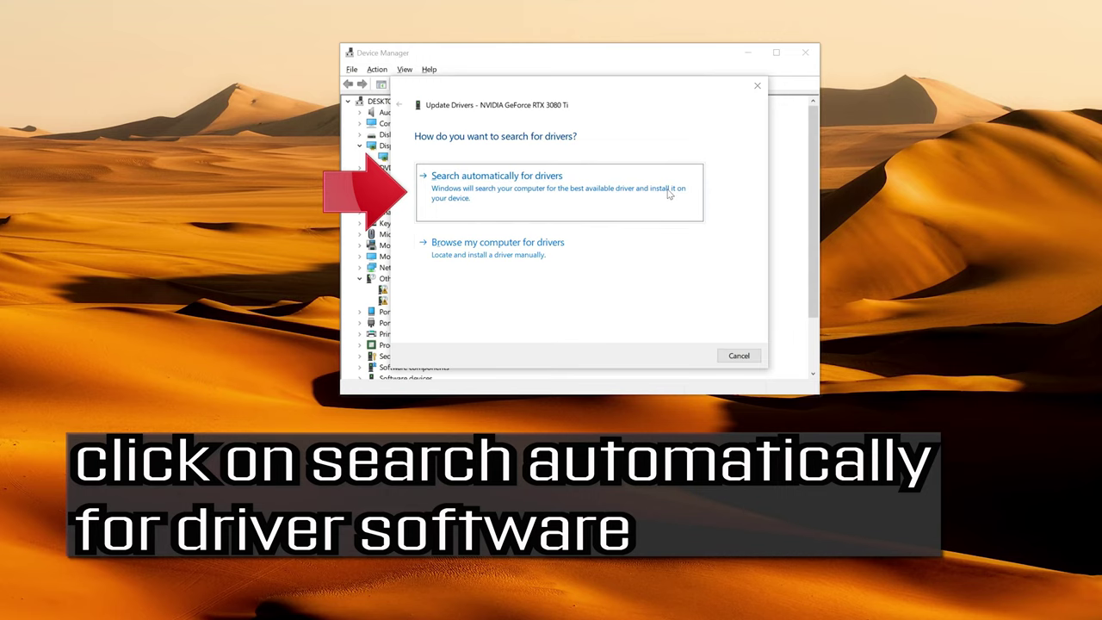
pyautogui.click(522, 203)
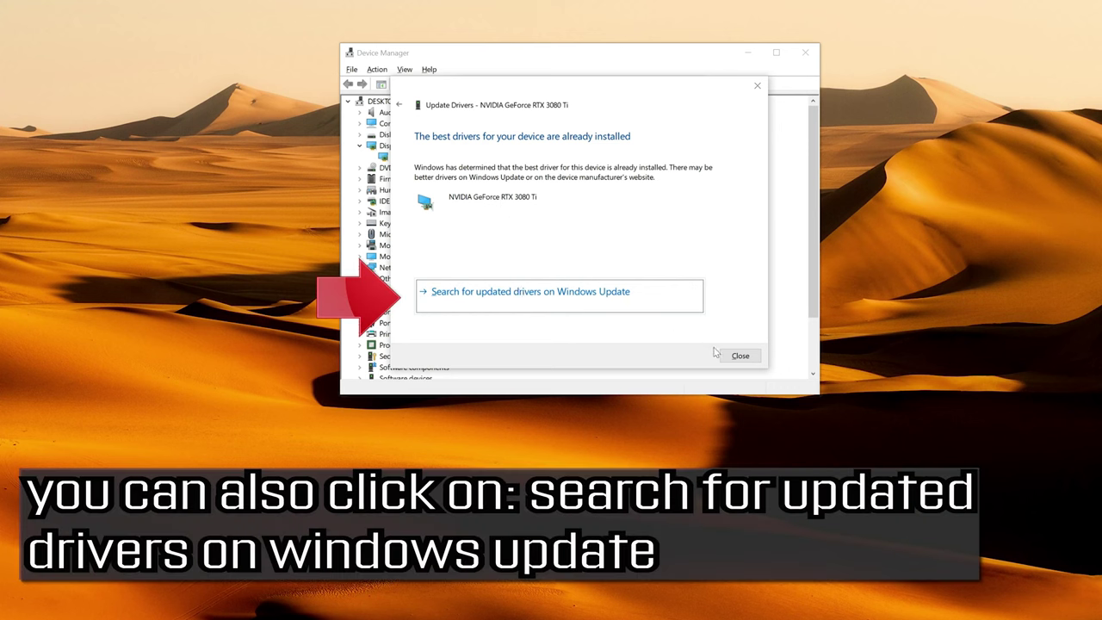
pyautogui.click(732, 356)
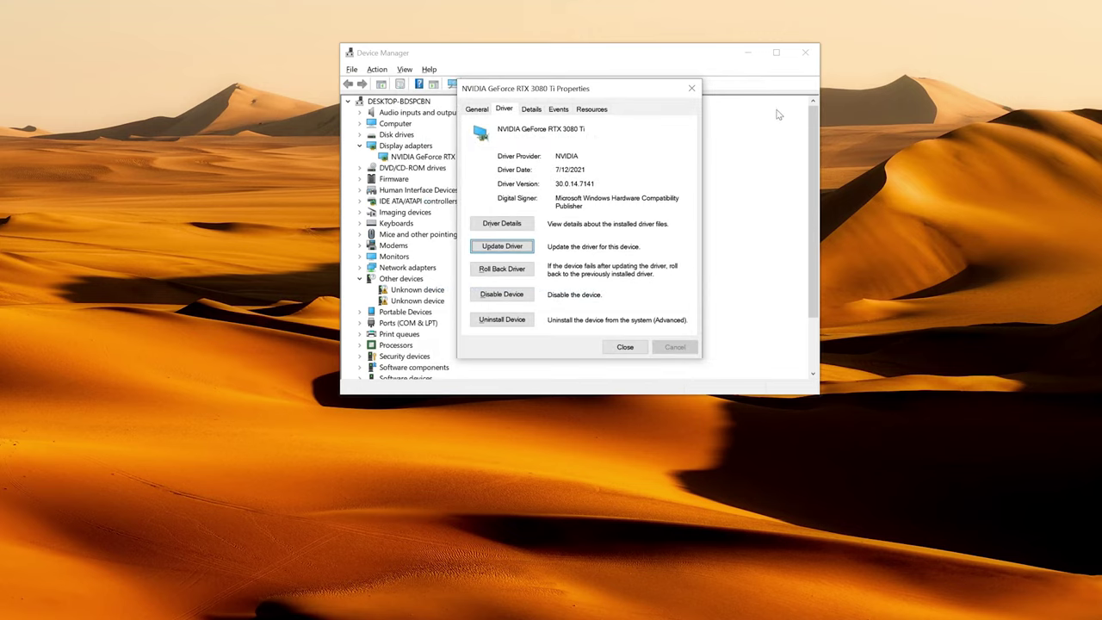
pyautogui.click(691, 86)
pyautogui.click(804, 57)
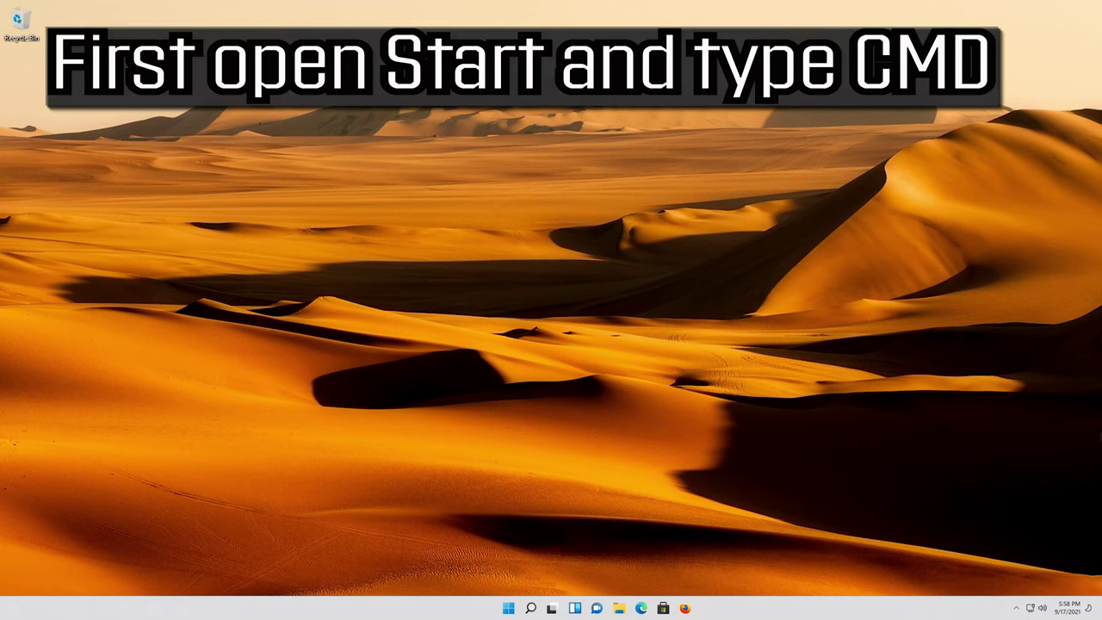
# Step: Open Command Prompt and launch Device Manager from it with the command devmgmt.msc
pyautogui.press('super')
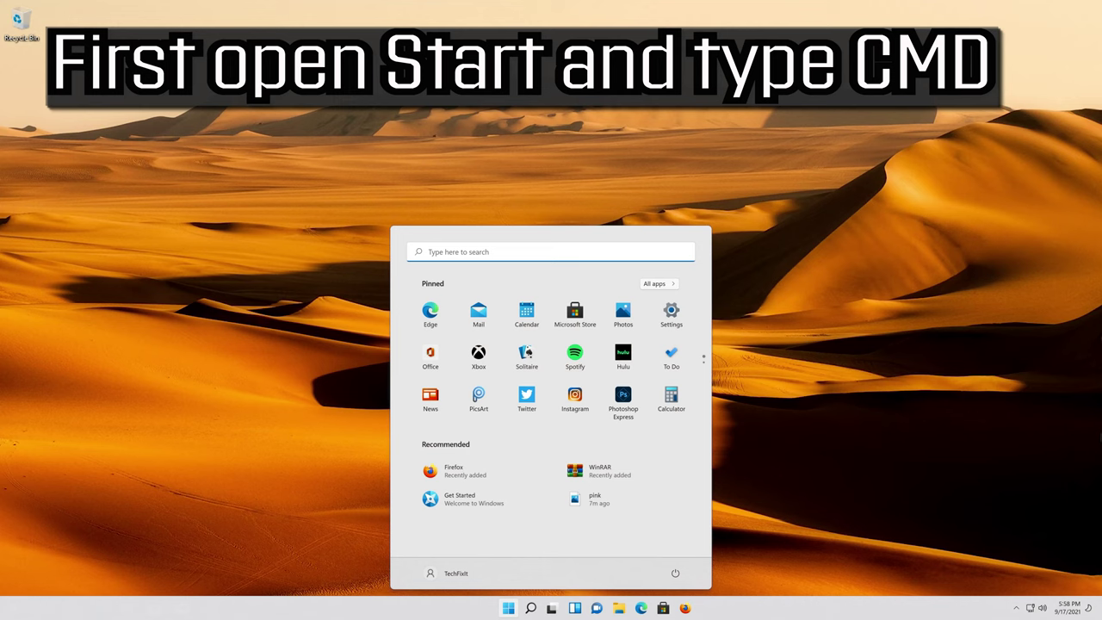
pyautogui.write('cmd')
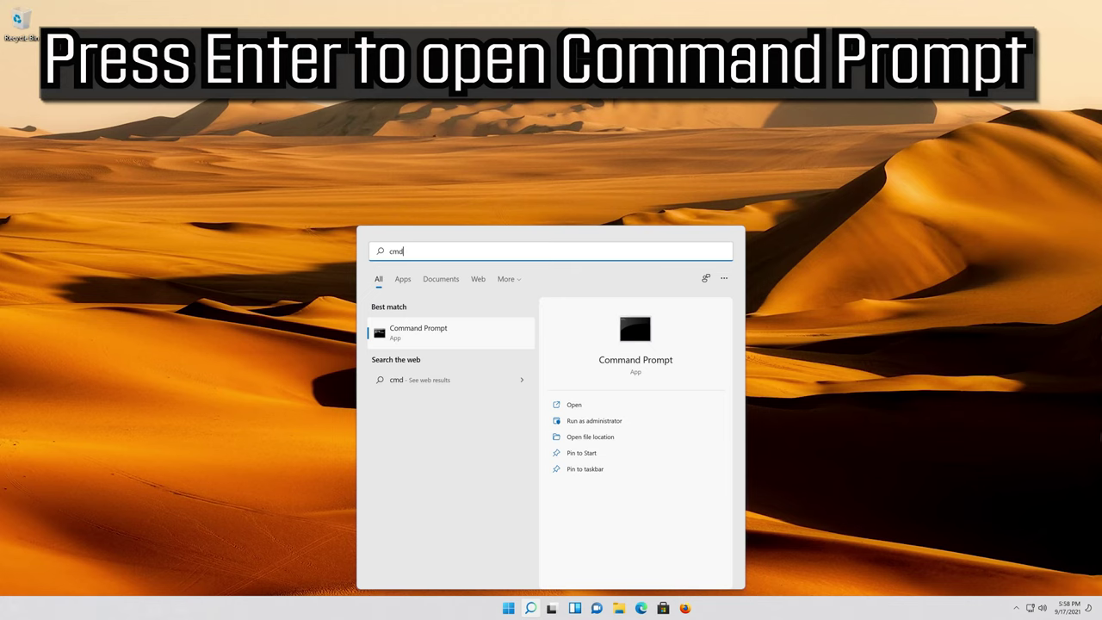
pyautogui.press('Return')
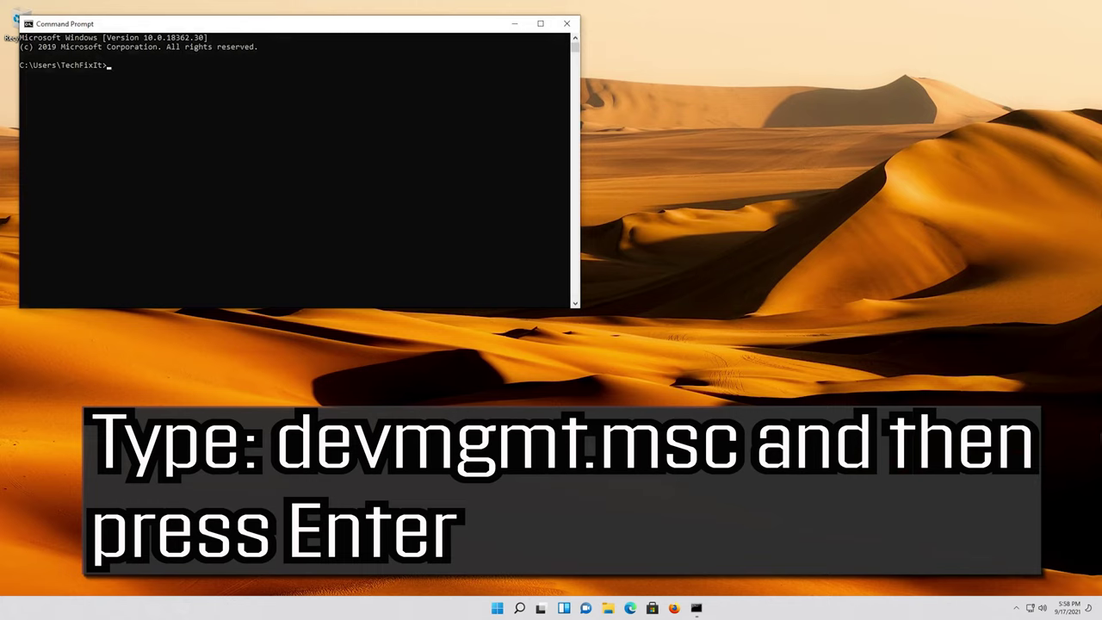
pyautogui.write('devmgmt.msc')
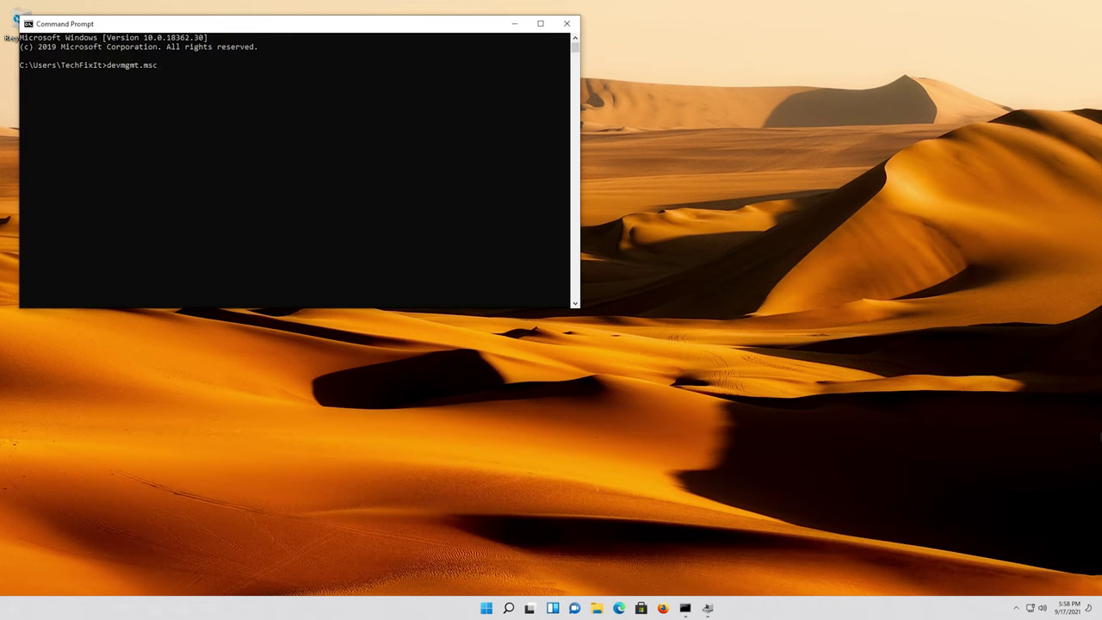
pyautogui.press('Return')
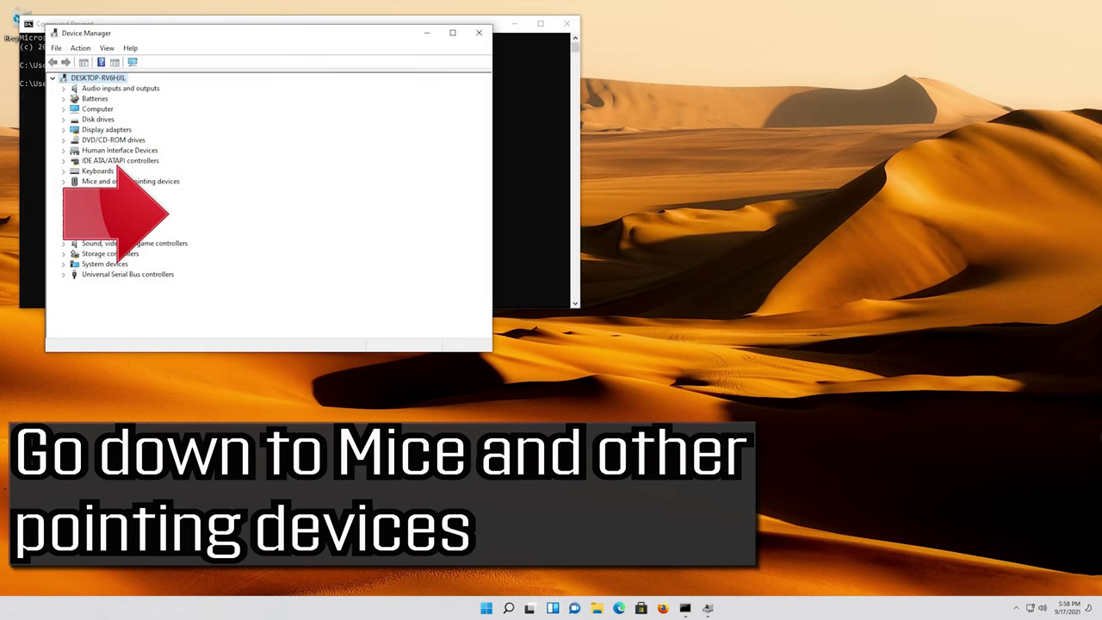
# Step: Expand the Mice and other pointing devices category in the device tree
pyautogui.press('Down')
pyautogui.press('Down')
pyautogui.press('Down')
pyautogui.press('Down')
pyautogui.press('Down')
pyautogui.press('Down')
pyautogui.press('Down')
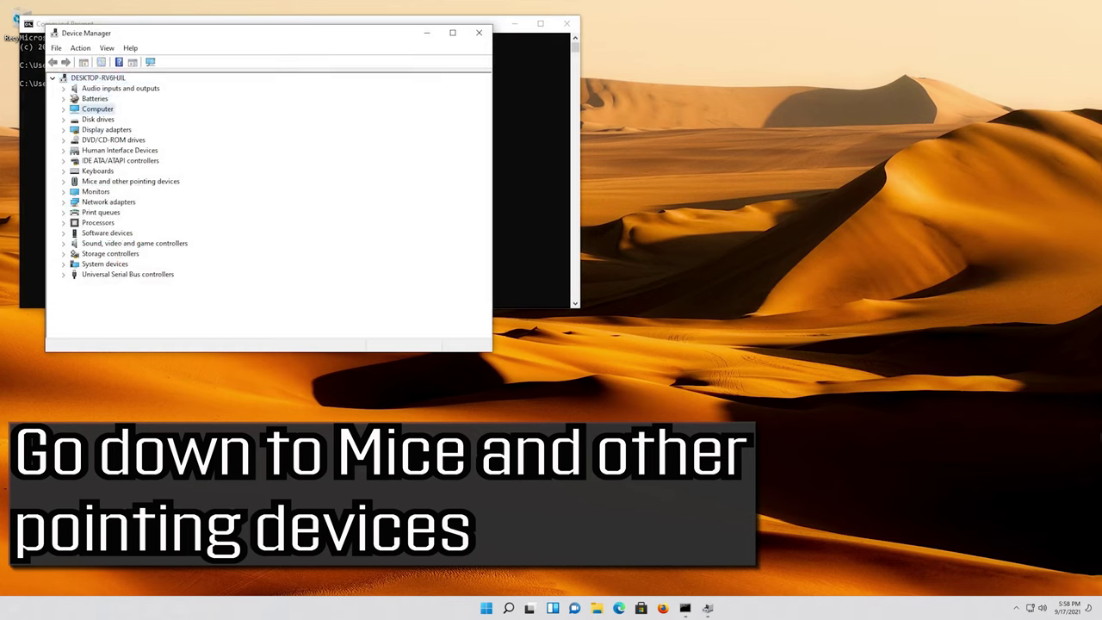
pyautogui.press('Down')
pyautogui.press('Down')
pyautogui.press('Down')
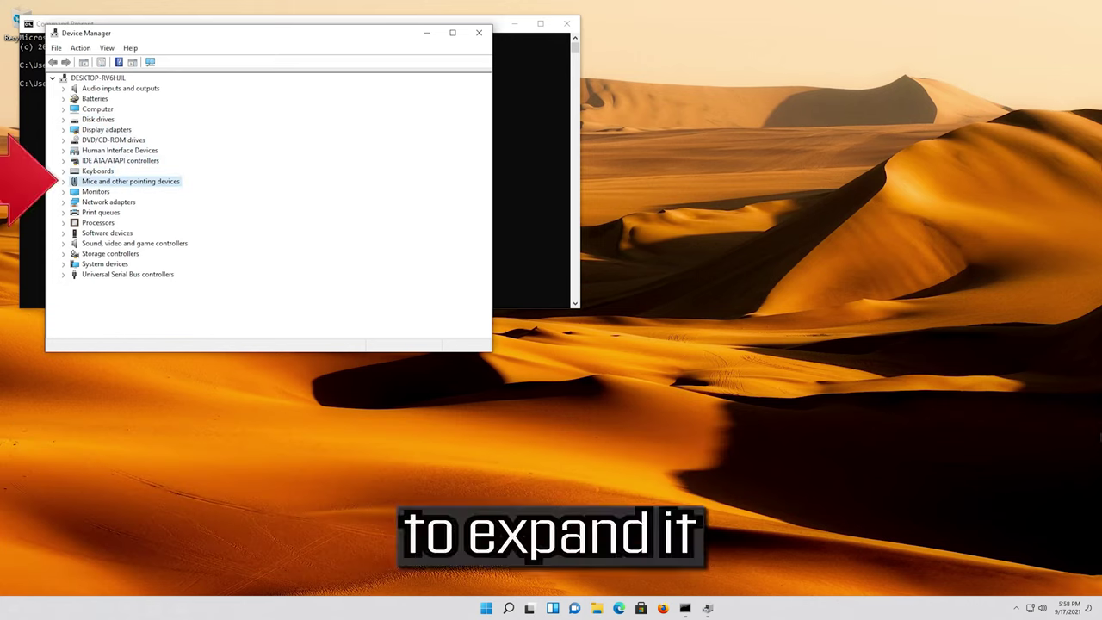
pyautogui.press('Right')
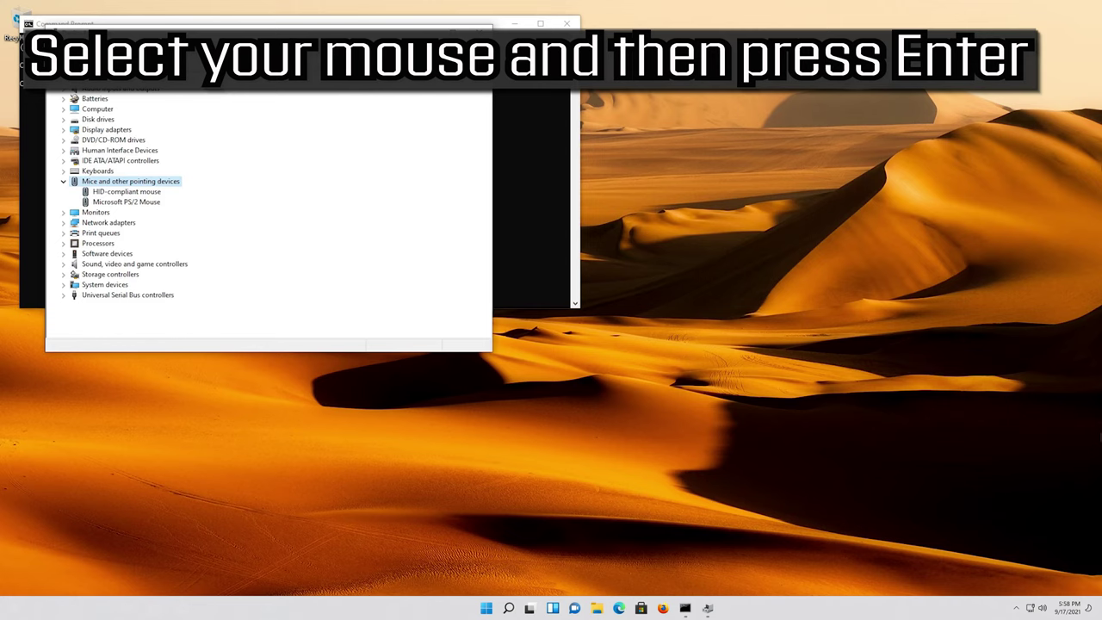
# Step: Open the properties of the Microsoft PS/2 Mouse and show its driver details and actions
pyautogui.press('Down')
pyautogui.press('Down')
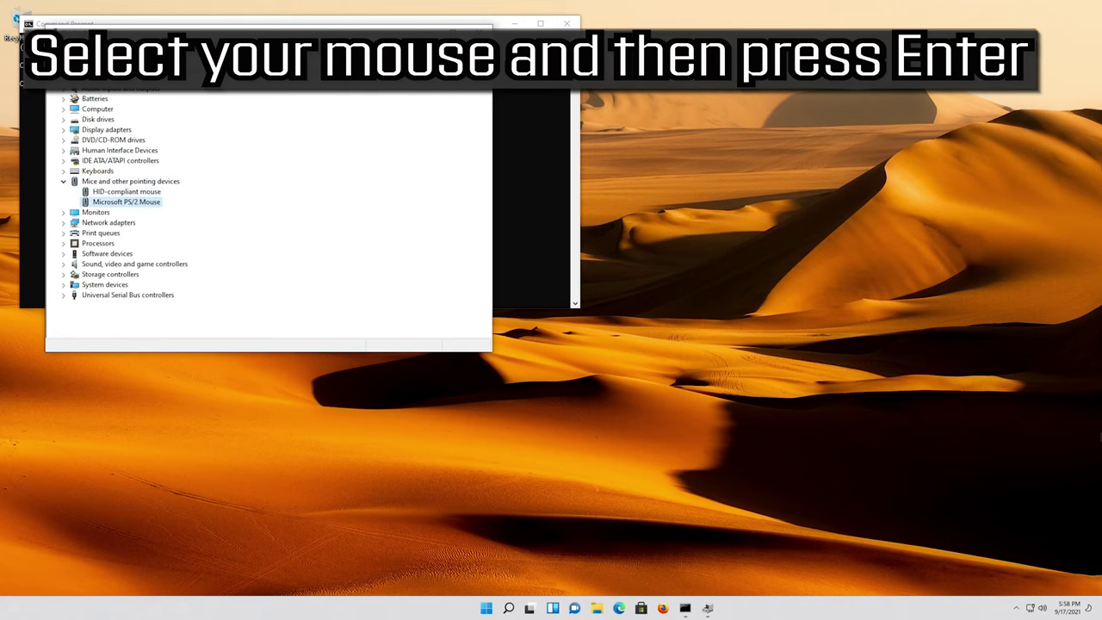
pyautogui.press('Return')
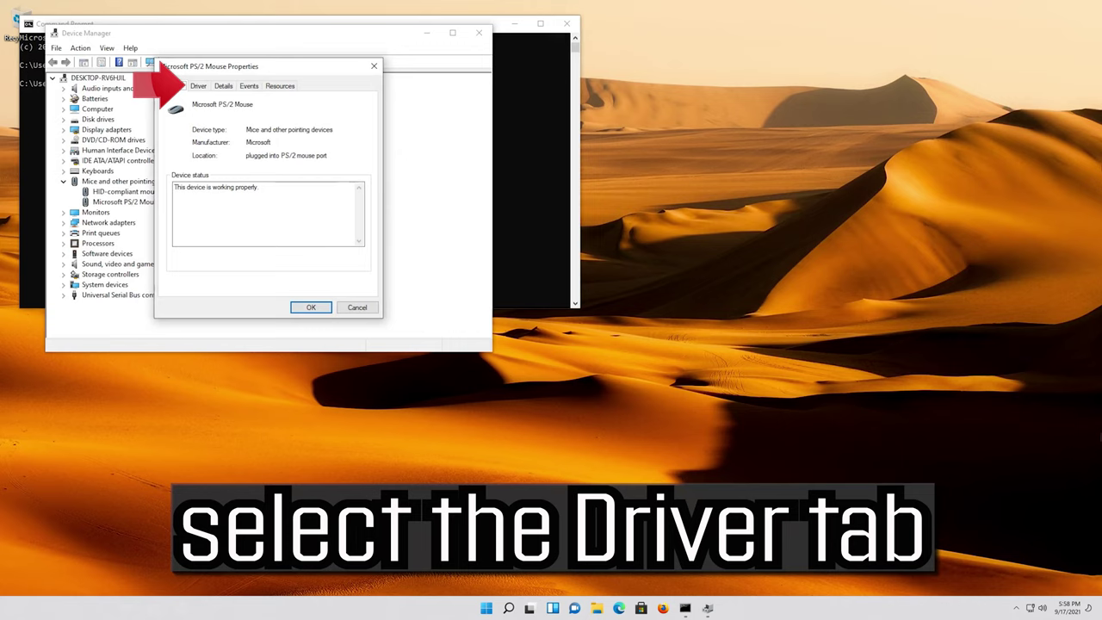
pyautogui.click(198, 85)
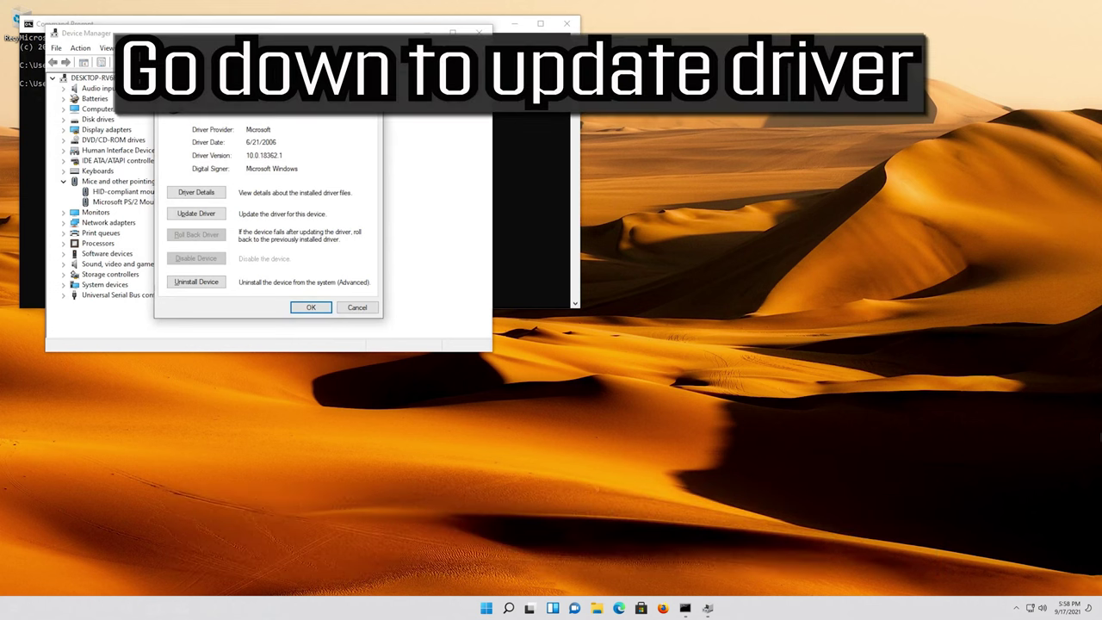
# Step: Update the Microsoft PS/2 Mouse driver by searching automatically for updated driver software
pyautogui.press('Tab')
pyautogui.press('Tab')
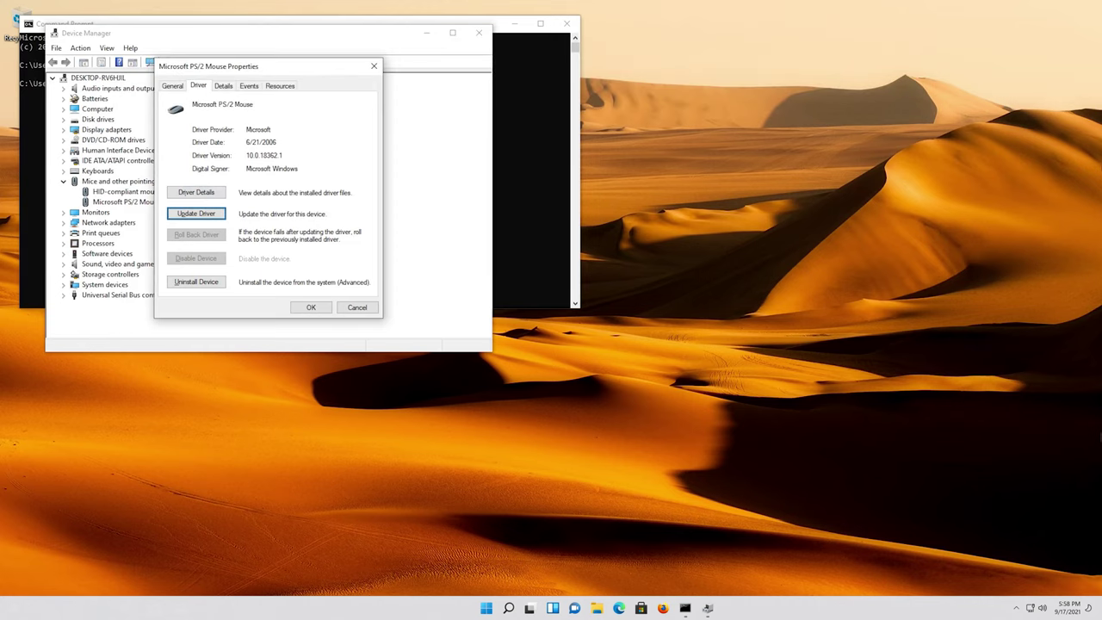
pyautogui.press('Return')
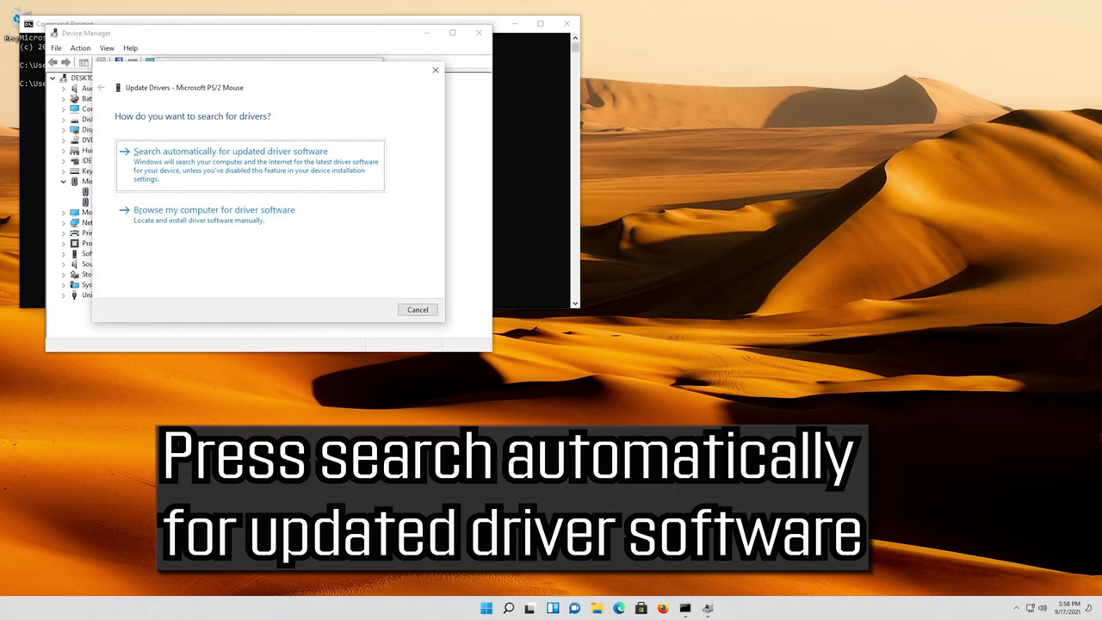
pyautogui.press('Return')
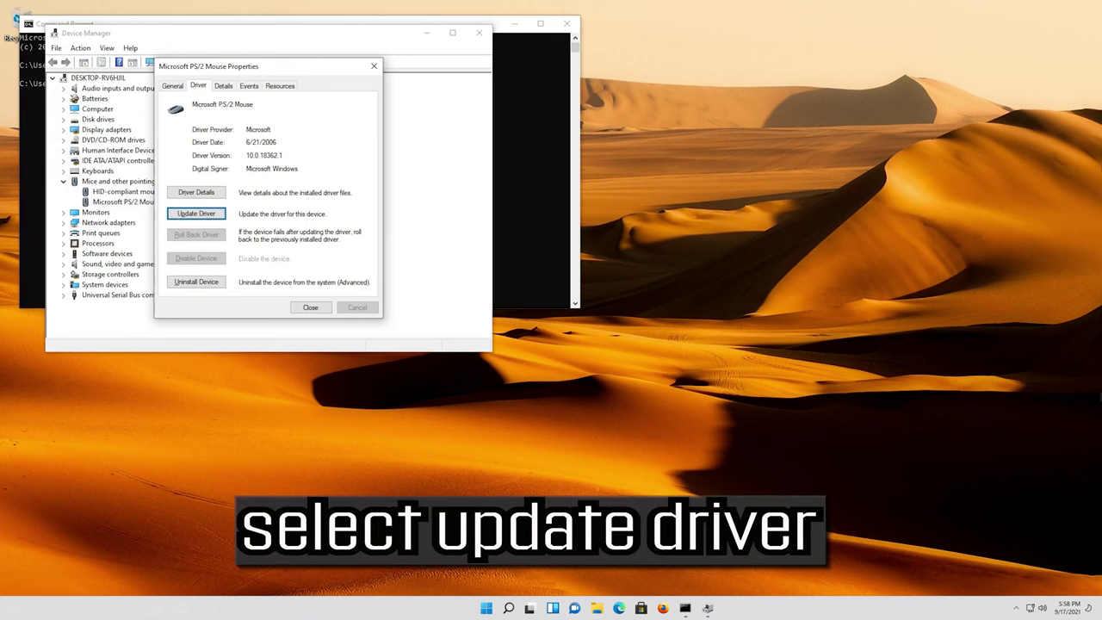
# Step: Start another mouse driver update, browsing the computer for driver software and picking from the list of available drivers
pyautogui.press('Return')
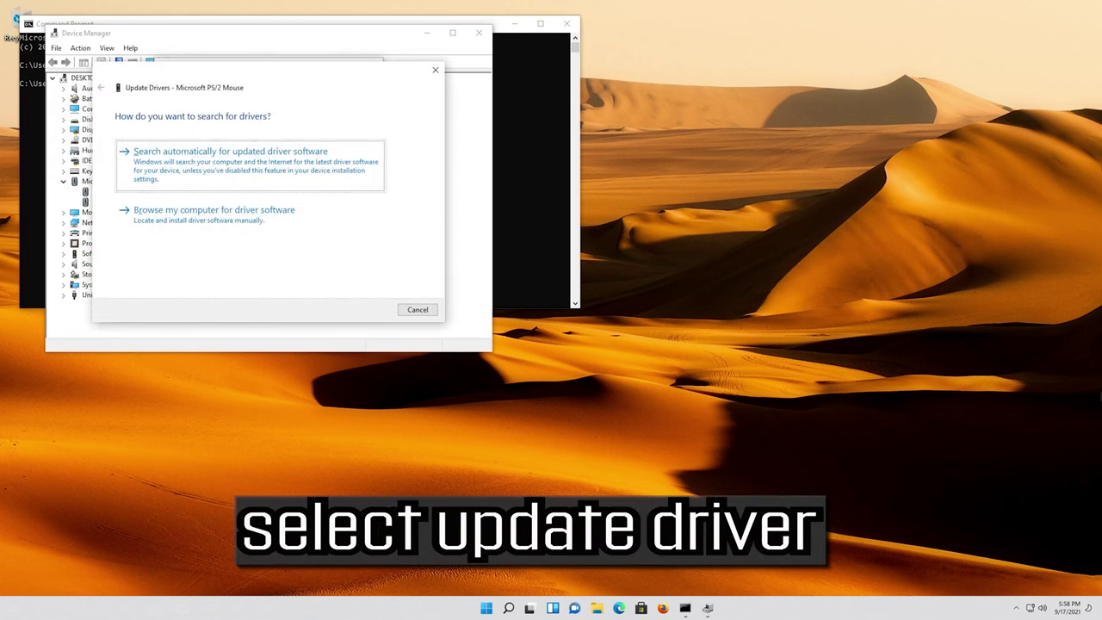
pyautogui.click(214, 210)
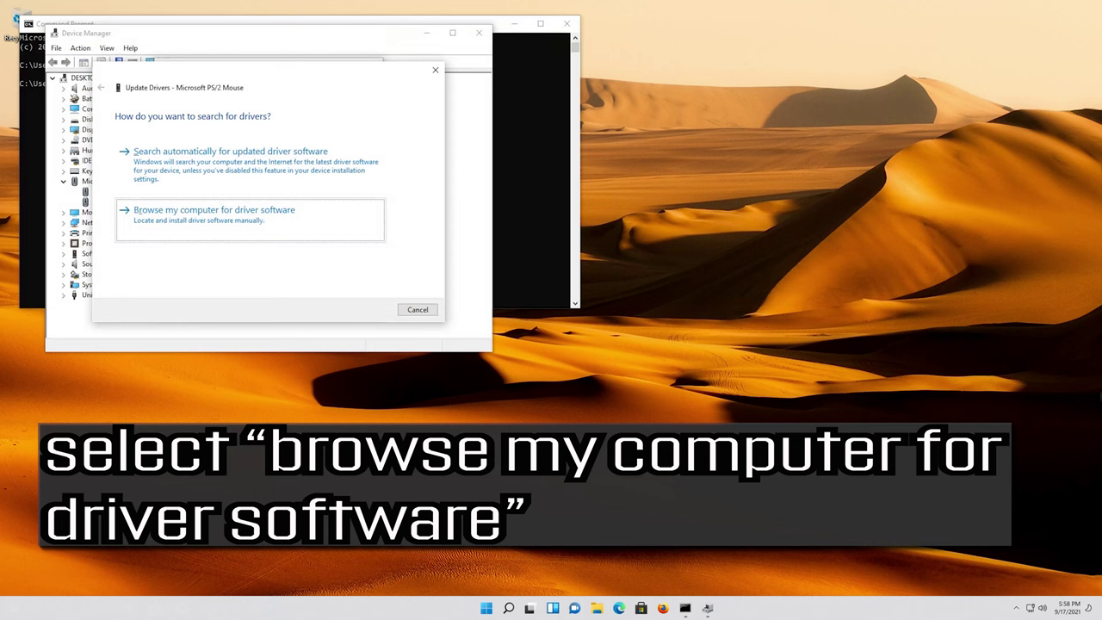
pyautogui.press('Return')
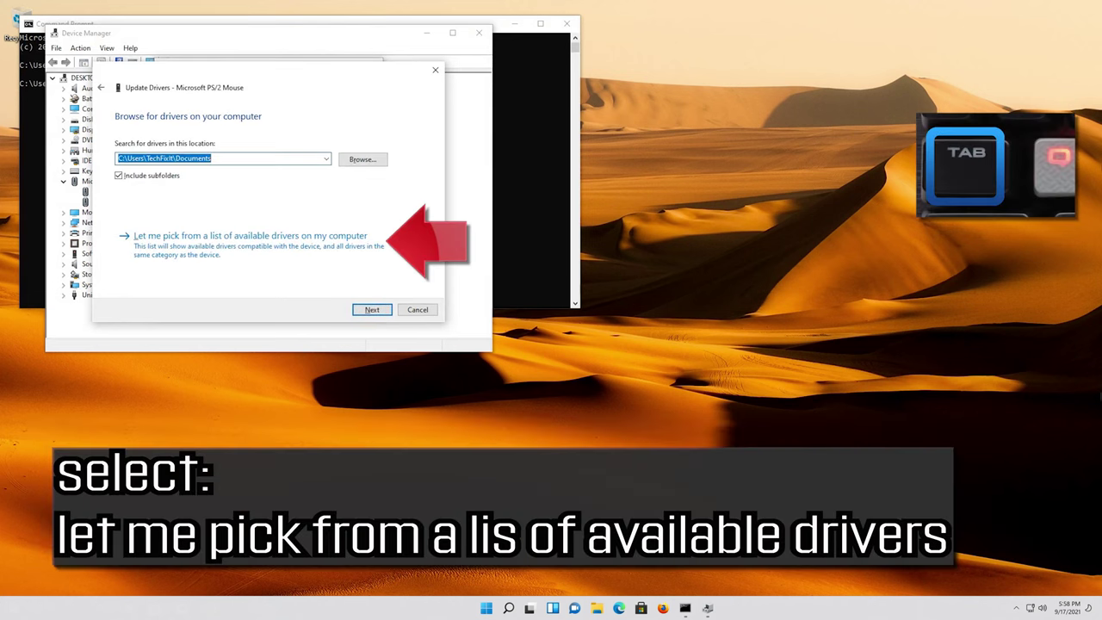
pyautogui.press('Tab')
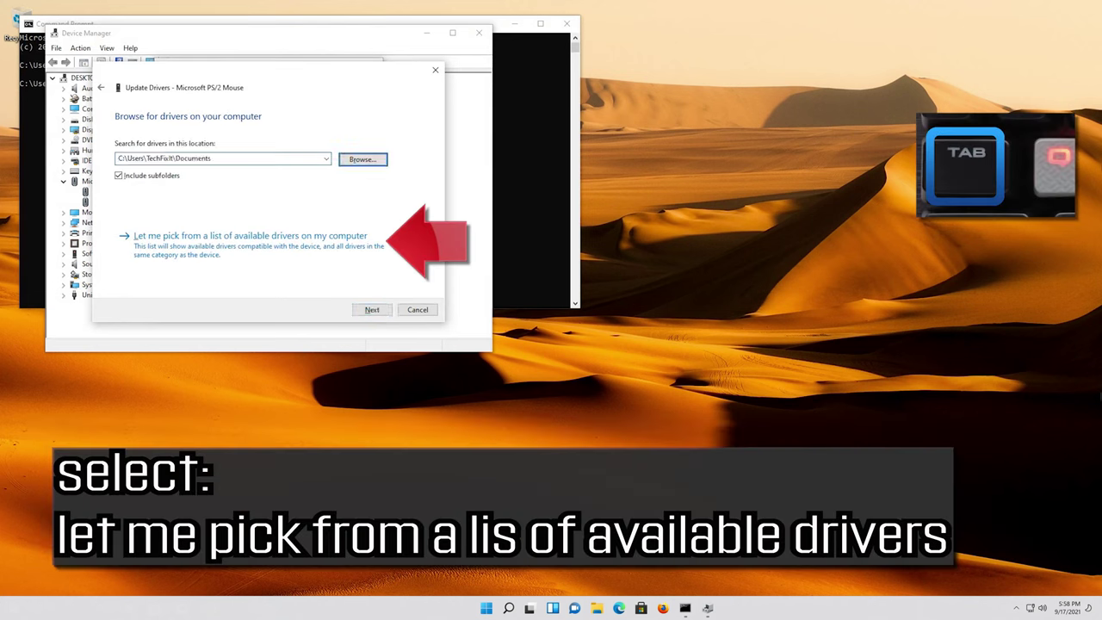
pyautogui.press('Tab')
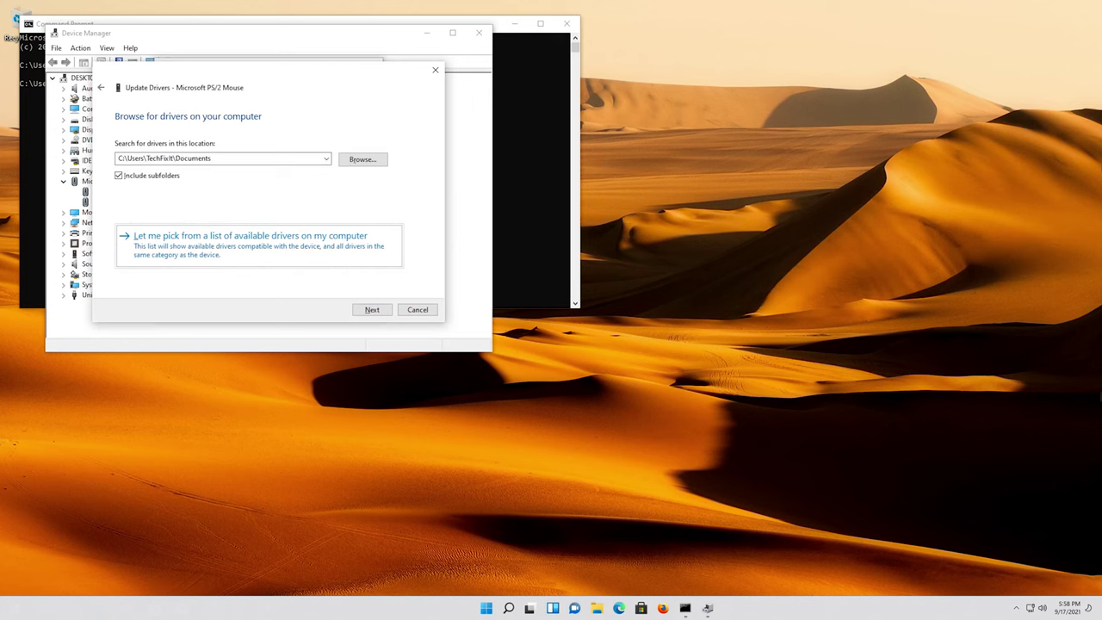
pyautogui.press('Return')
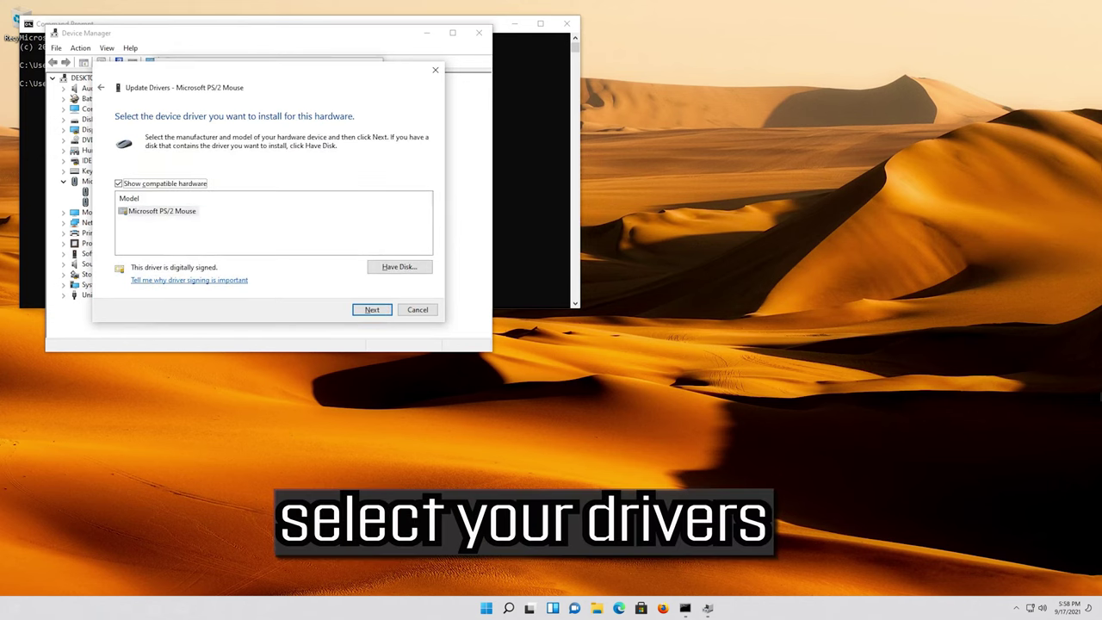
# Step: Select the Microsoft PS/2 Mouse model from the compatible hardware list and install its driver
pyautogui.press('Tab')
pyautogui.press('Tab')
pyautogui.press('Tab')
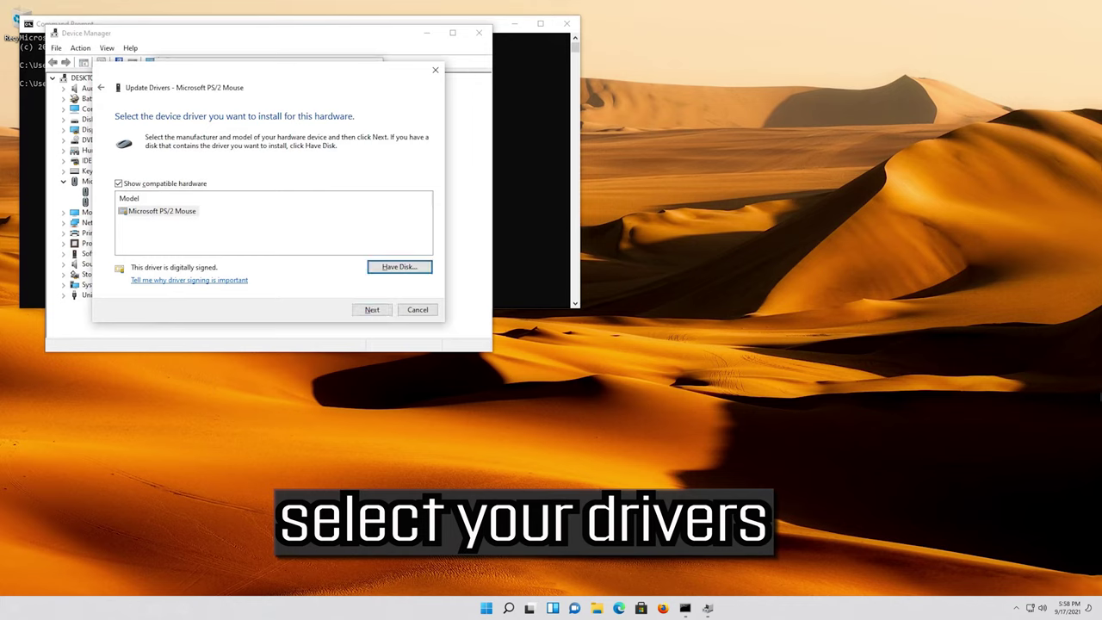
pyautogui.press('Tab')
pyautogui.press('Tab')
pyautogui.press('Tab')
pyautogui.press('Tab')
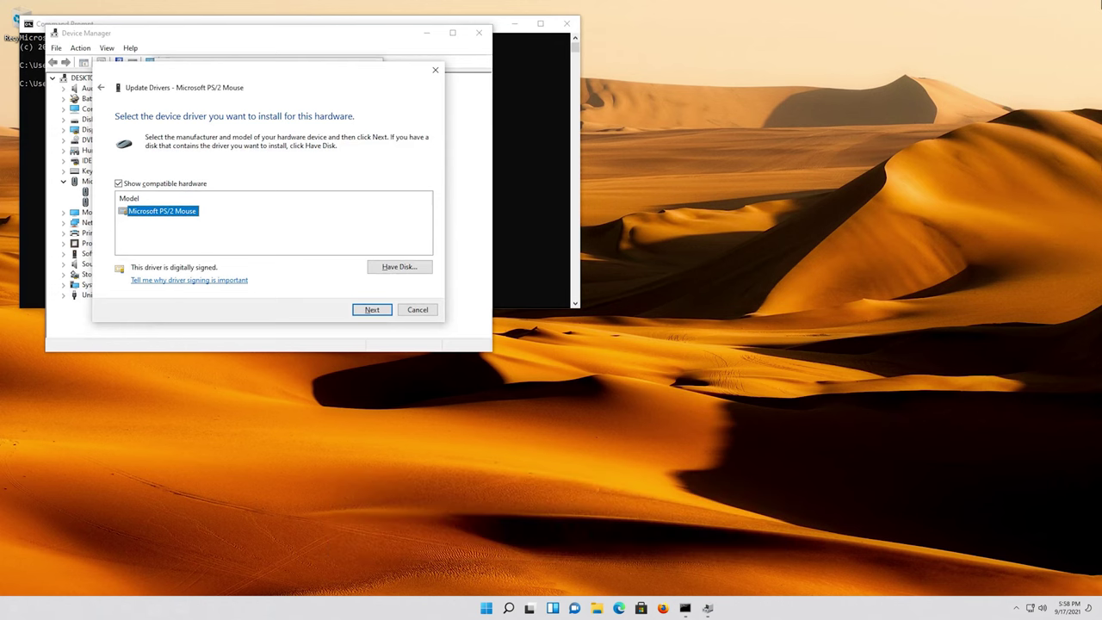
pyautogui.press('Return')
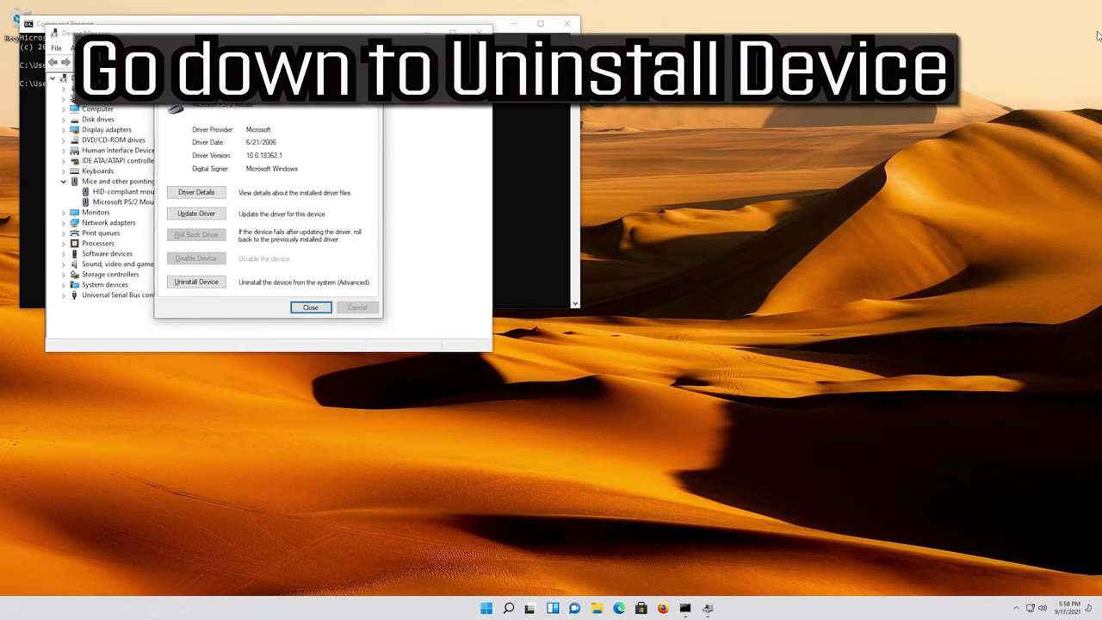
# Step: Uninstall the Microsoft PS/2 Mouse device and restart the computer to finish removing it
pyautogui.press('Tab')
pyautogui.press('Tab')
pyautogui.press('Tab')
pyautogui.press('Tab')
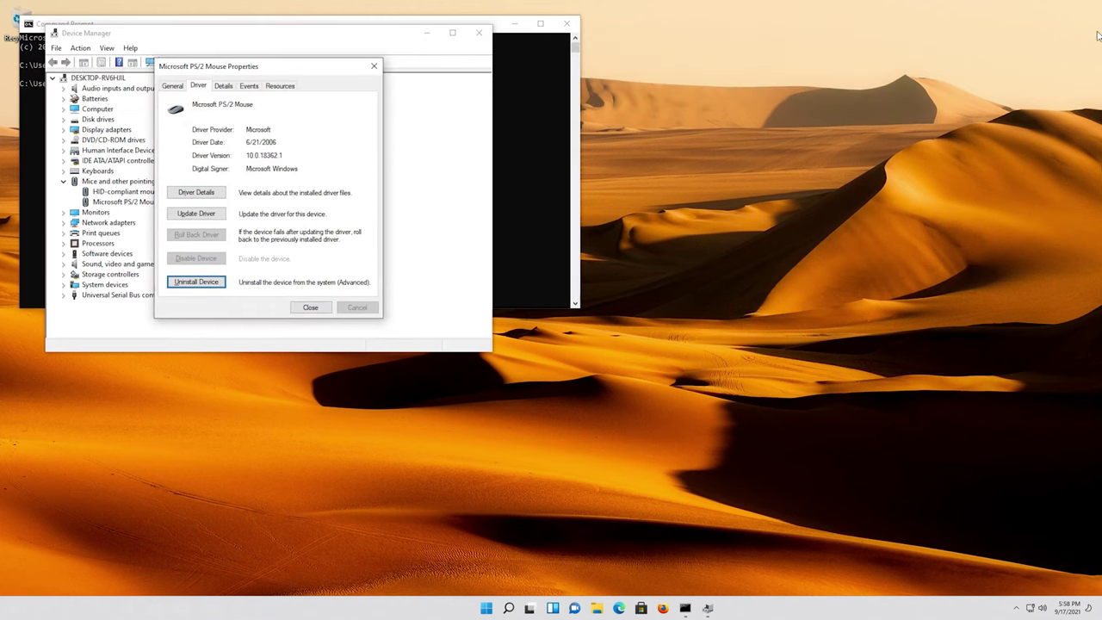
pyautogui.press('Return')
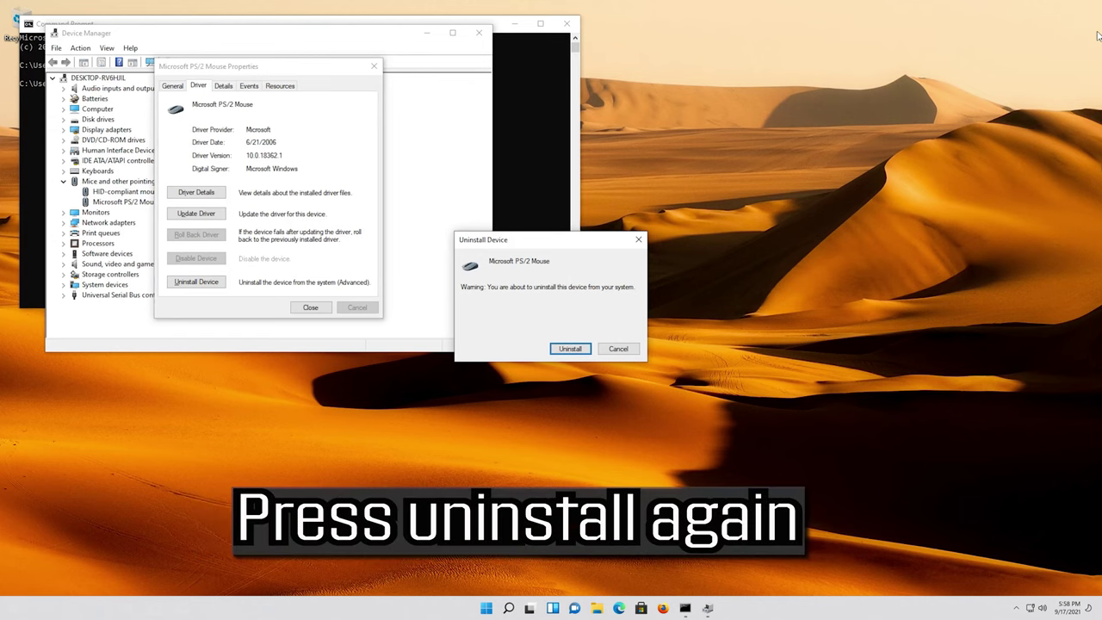
pyautogui.press('Return')
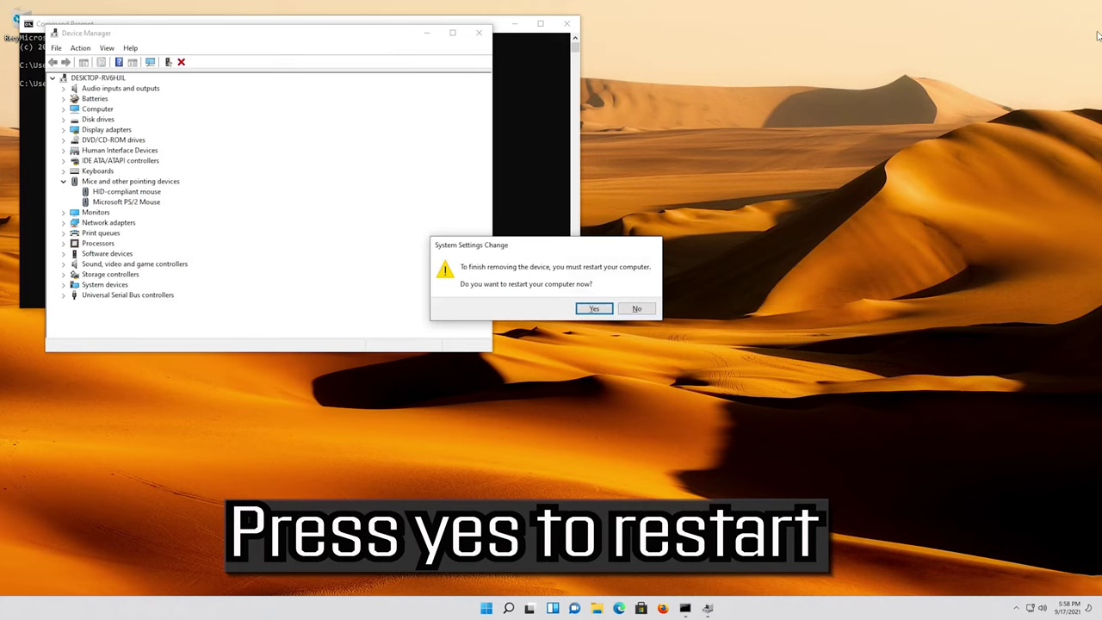
pyautogui.press('Return')
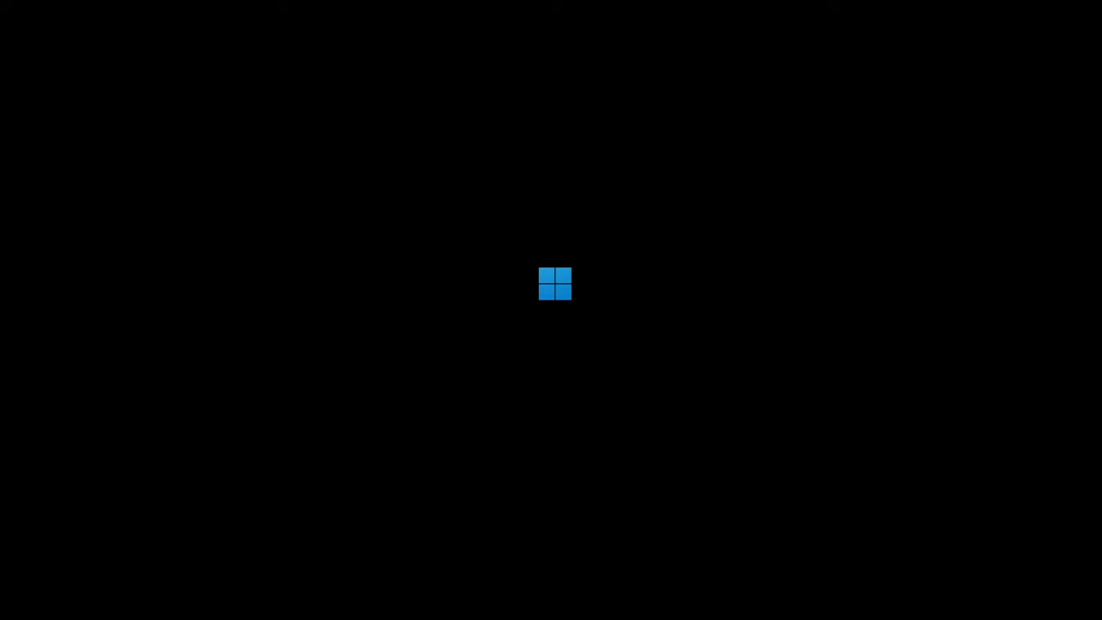